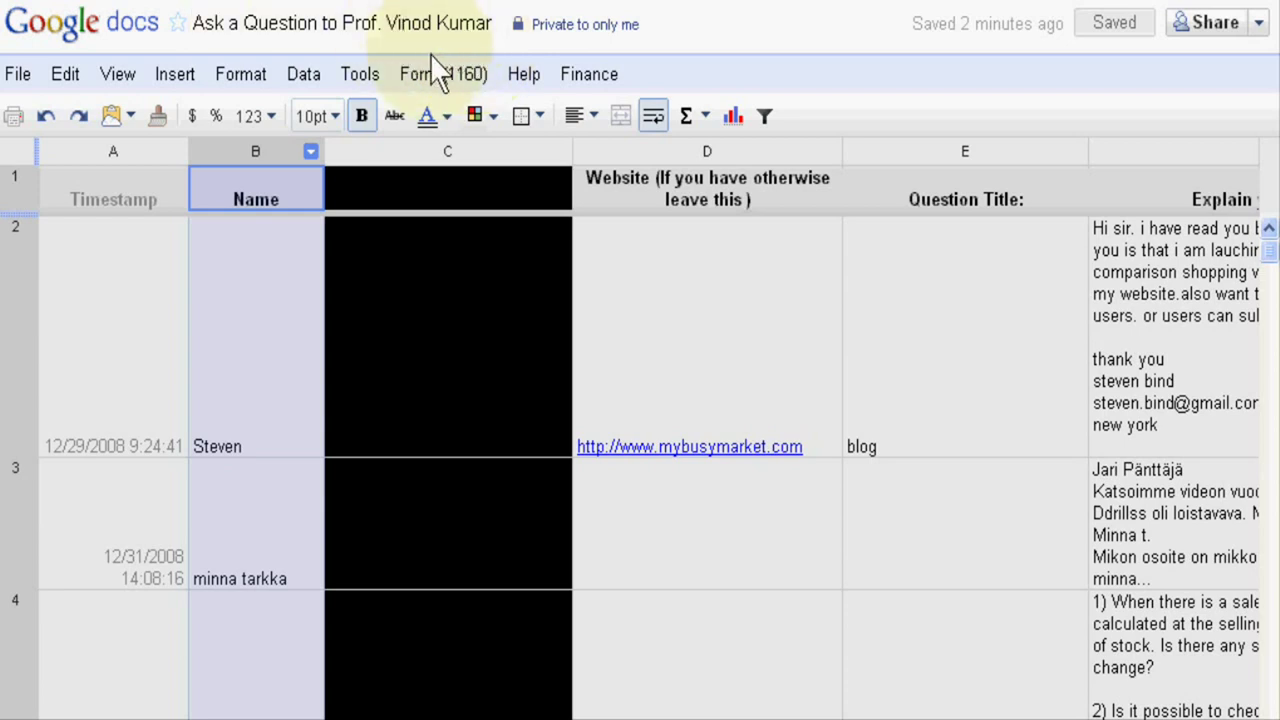
# Turn on a filter for the responses sheet, starting from the Name column header.
pyautogui.click(311, 151)
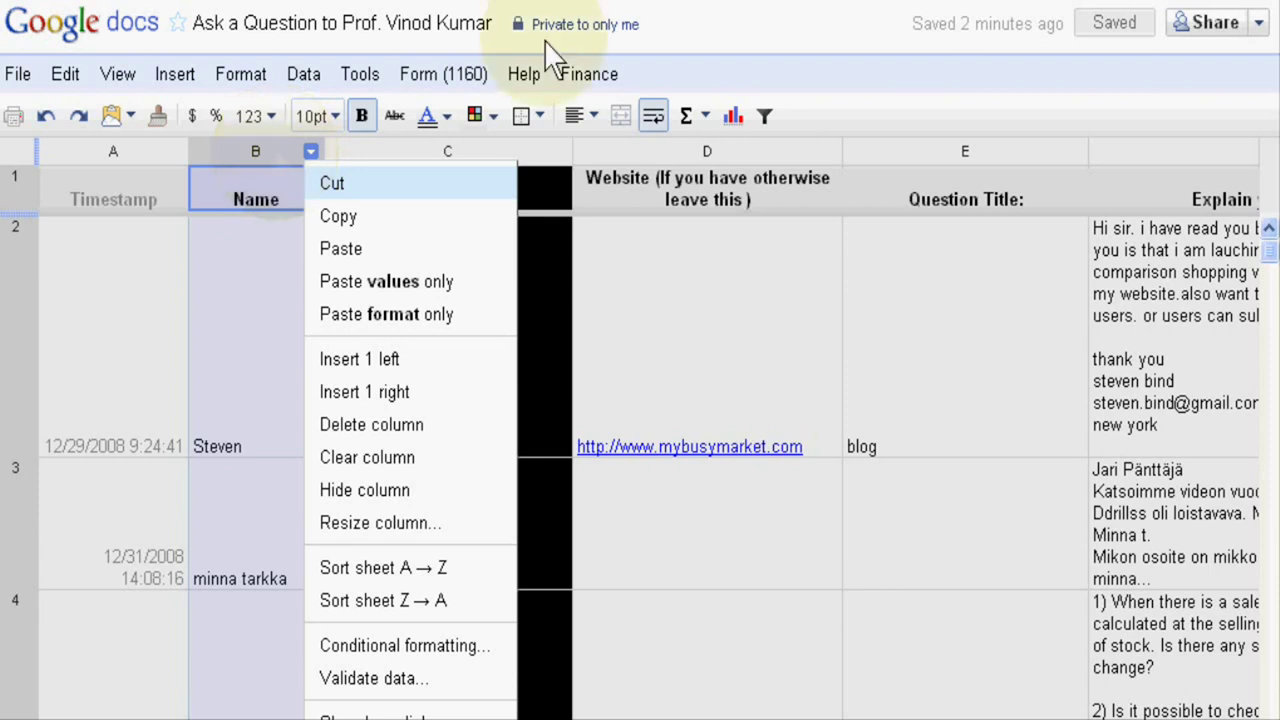
pyautogui.click(773, 116)
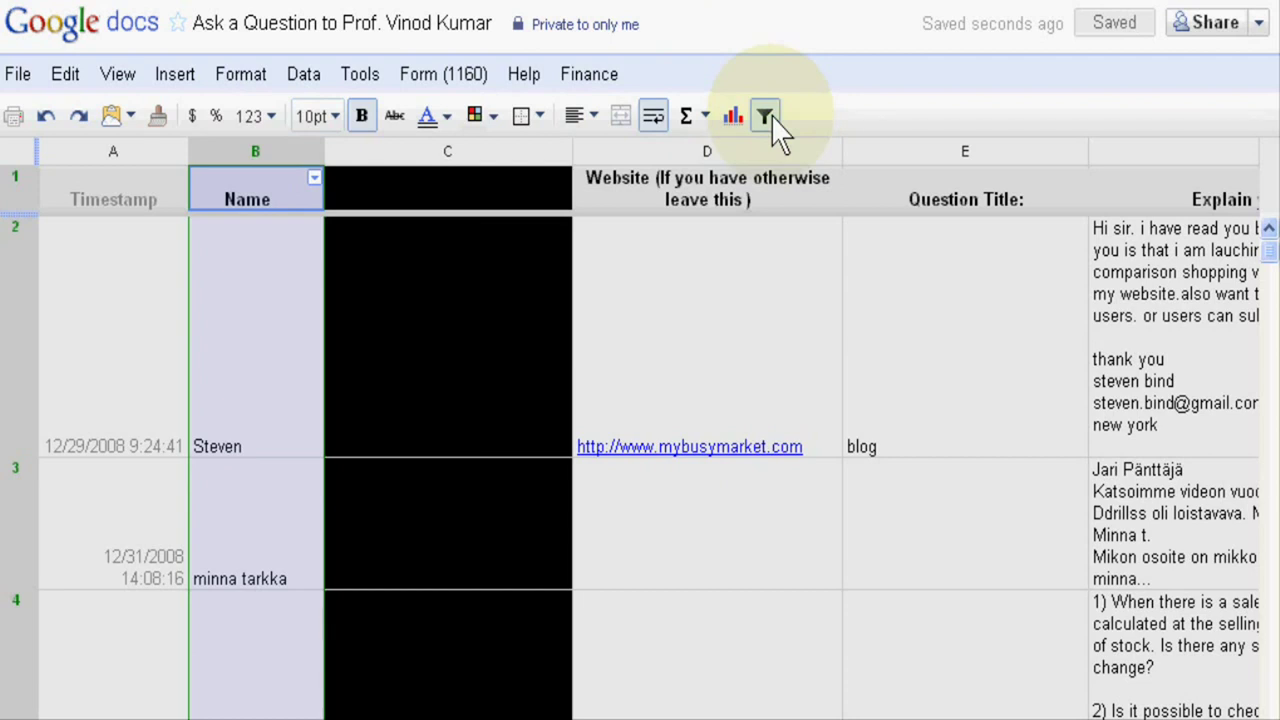
# Filter the Name column to show only one submitter's rows, clearing all other names.
pyautogui.click(315, 180)
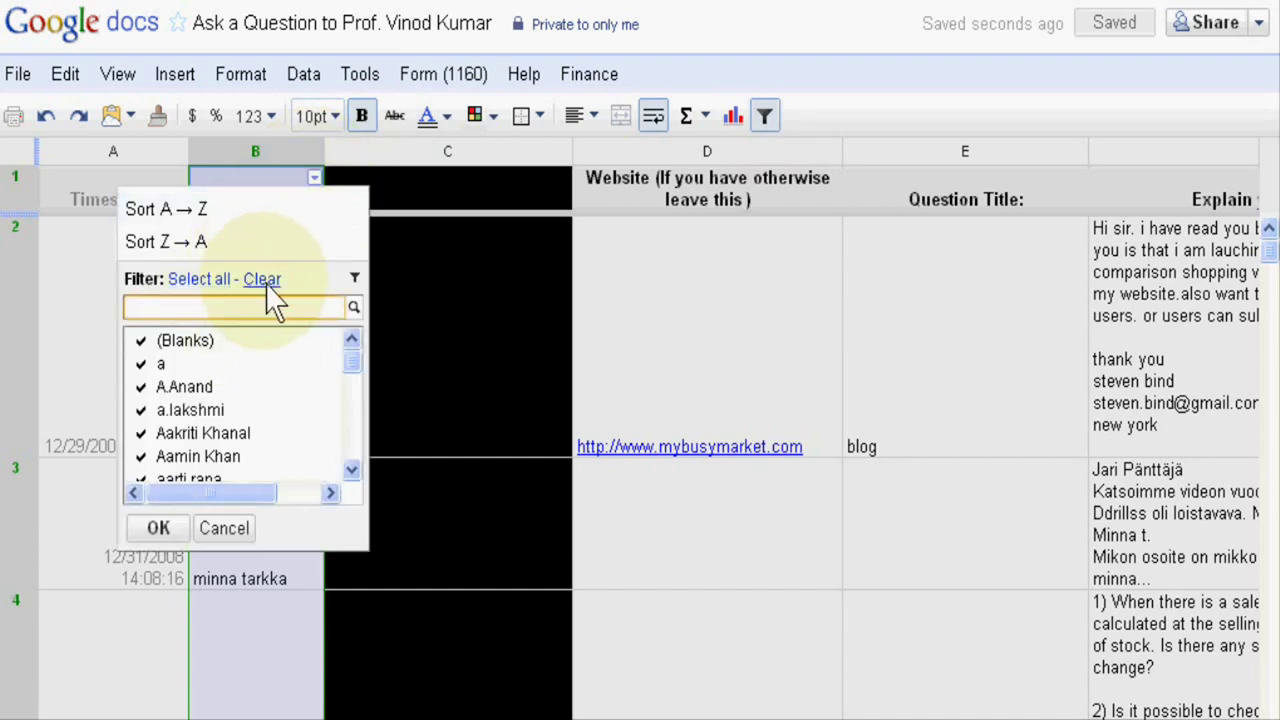
pyautogui.click(268, 283)
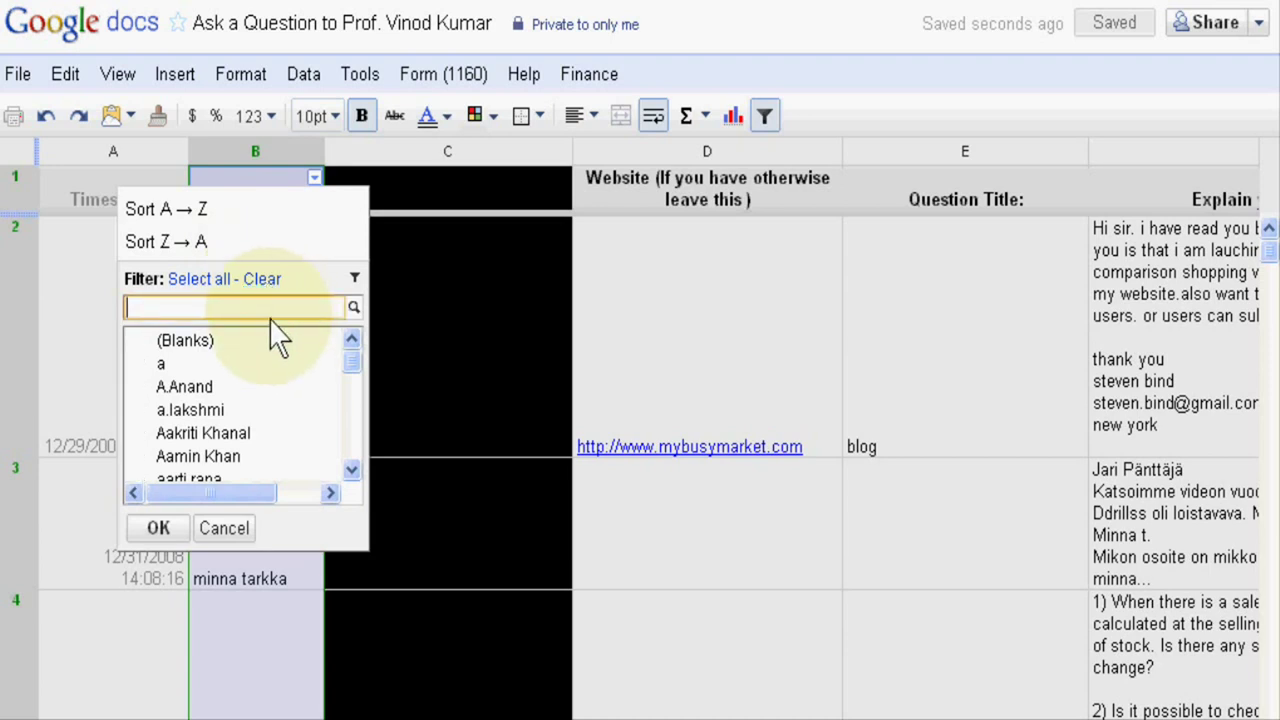
pyautogui.write('krish')
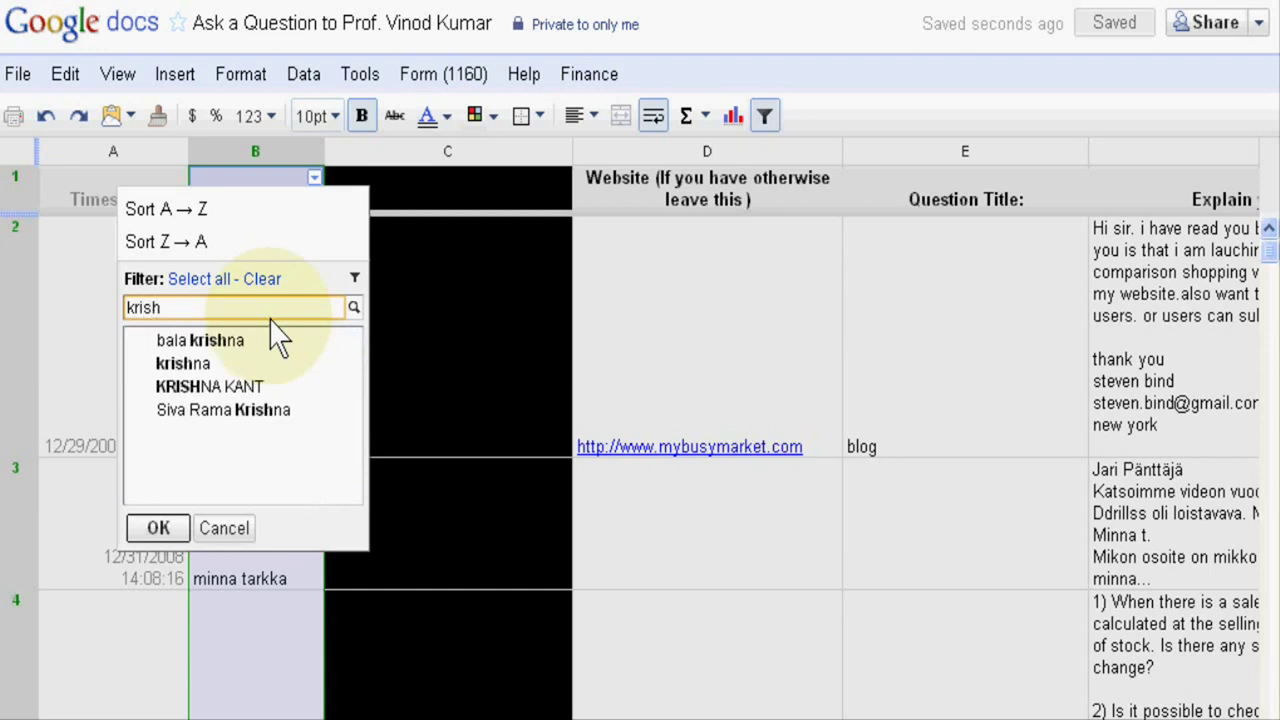
pyautogui.click(170, 365)
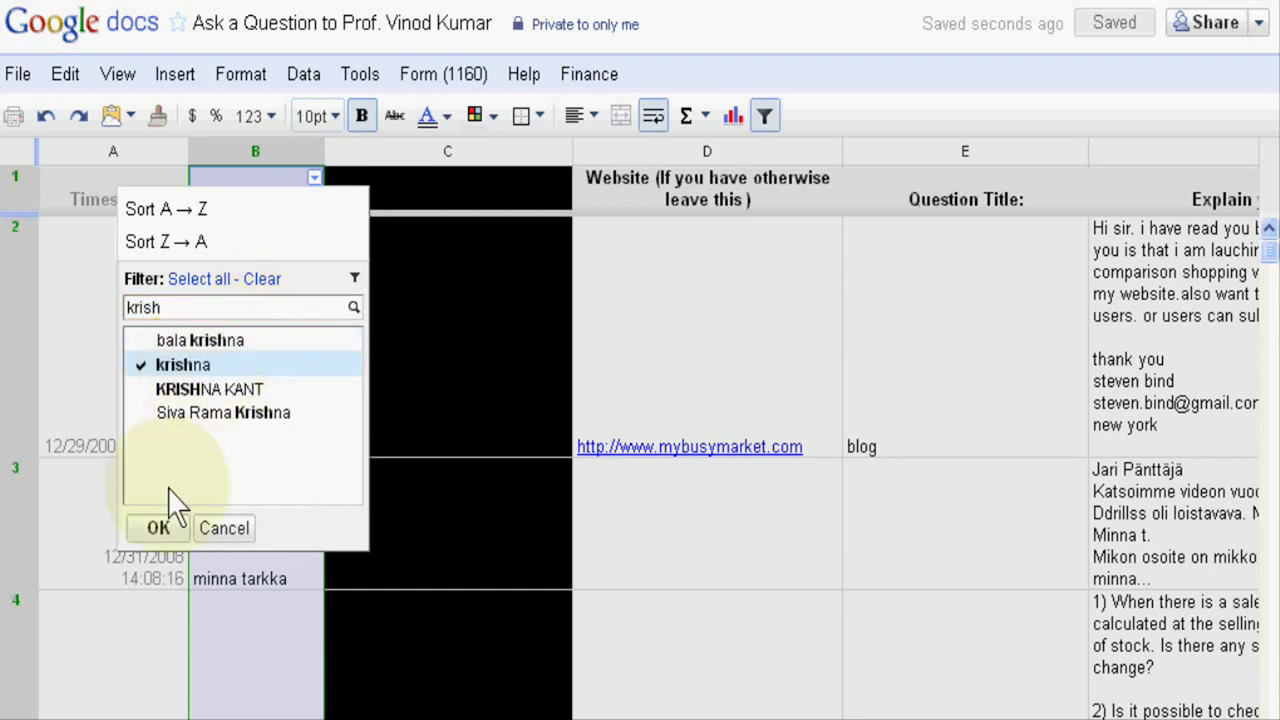
pyautogui.click(162, 528)
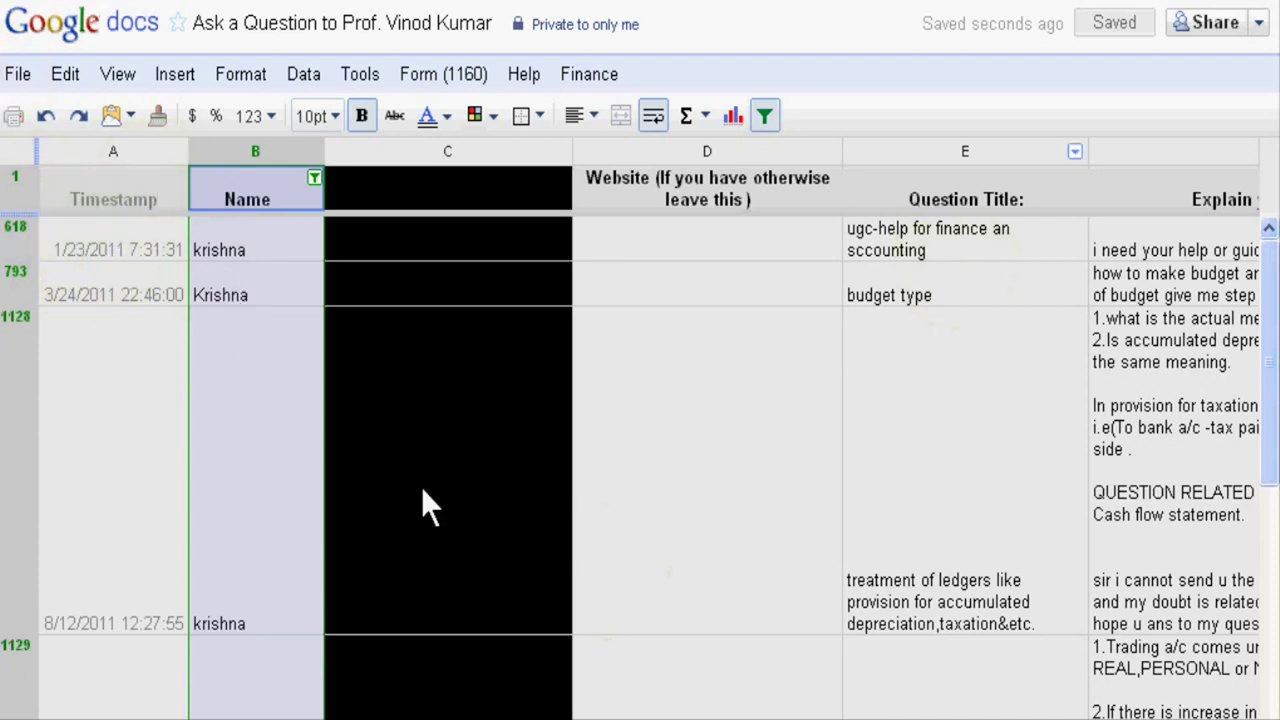
pyautogui.scroll(-2, 297, 340)
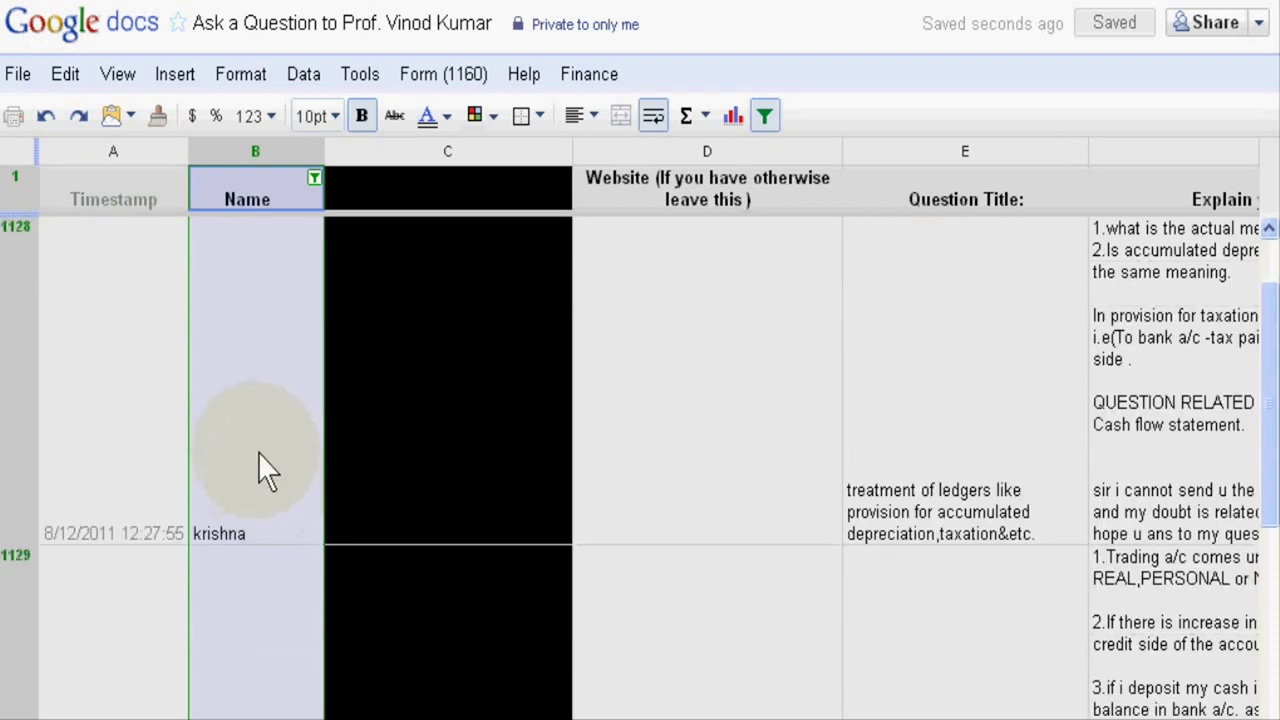
pyautogui.scroll(-1, 258, 470)
pyautogui.scroll(-1, 285, 458)
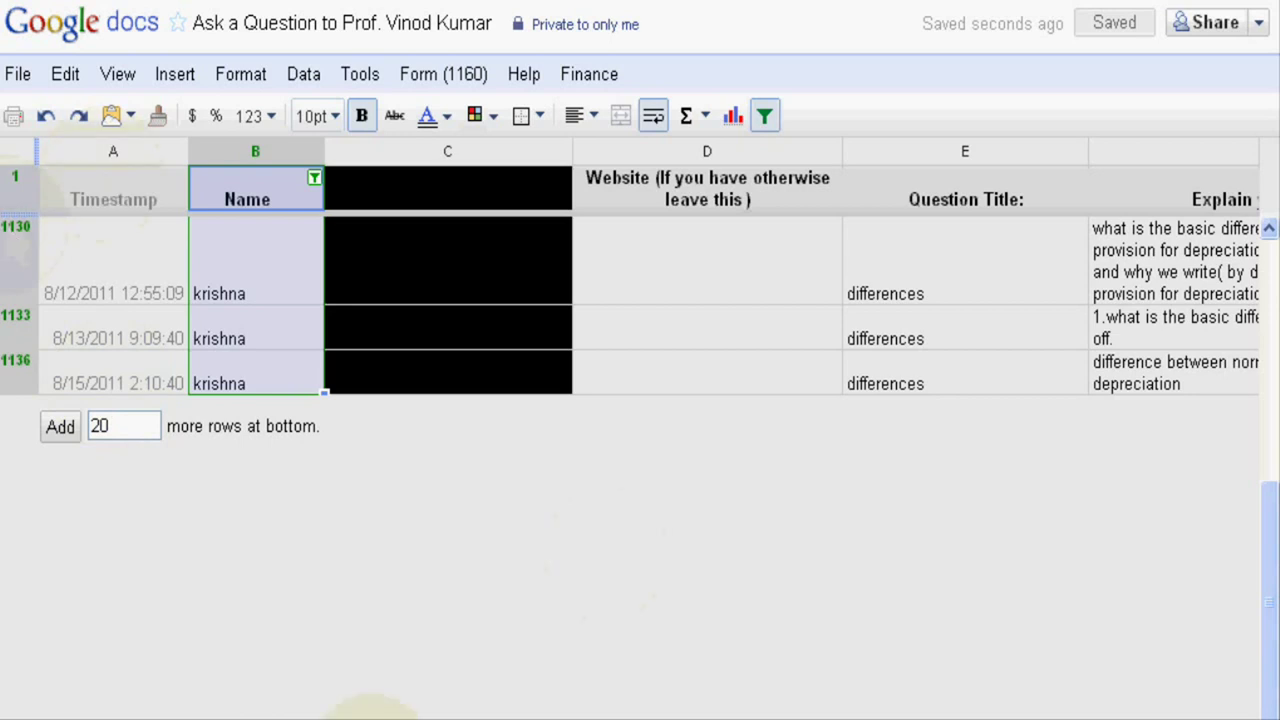
pyautogui.moveTo(300, 715); pyautogui.dragTo(505, 715)
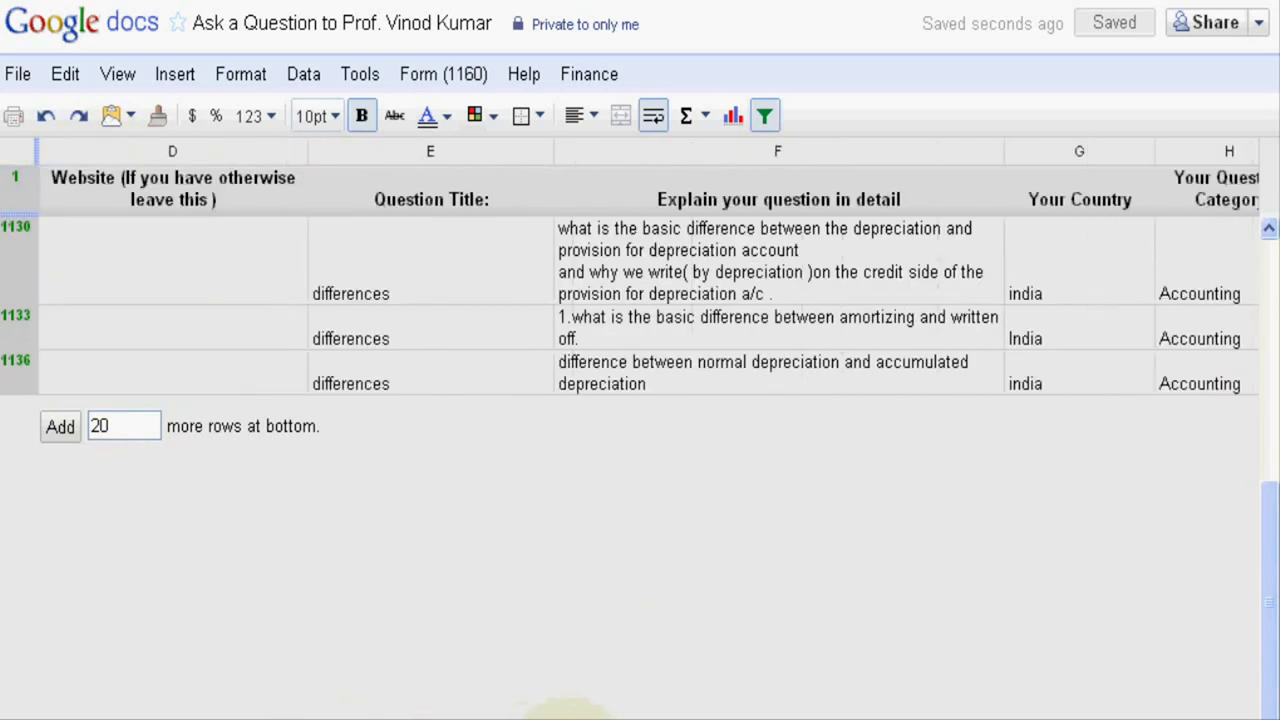
pyautogui.scroll(3, 543, 571)
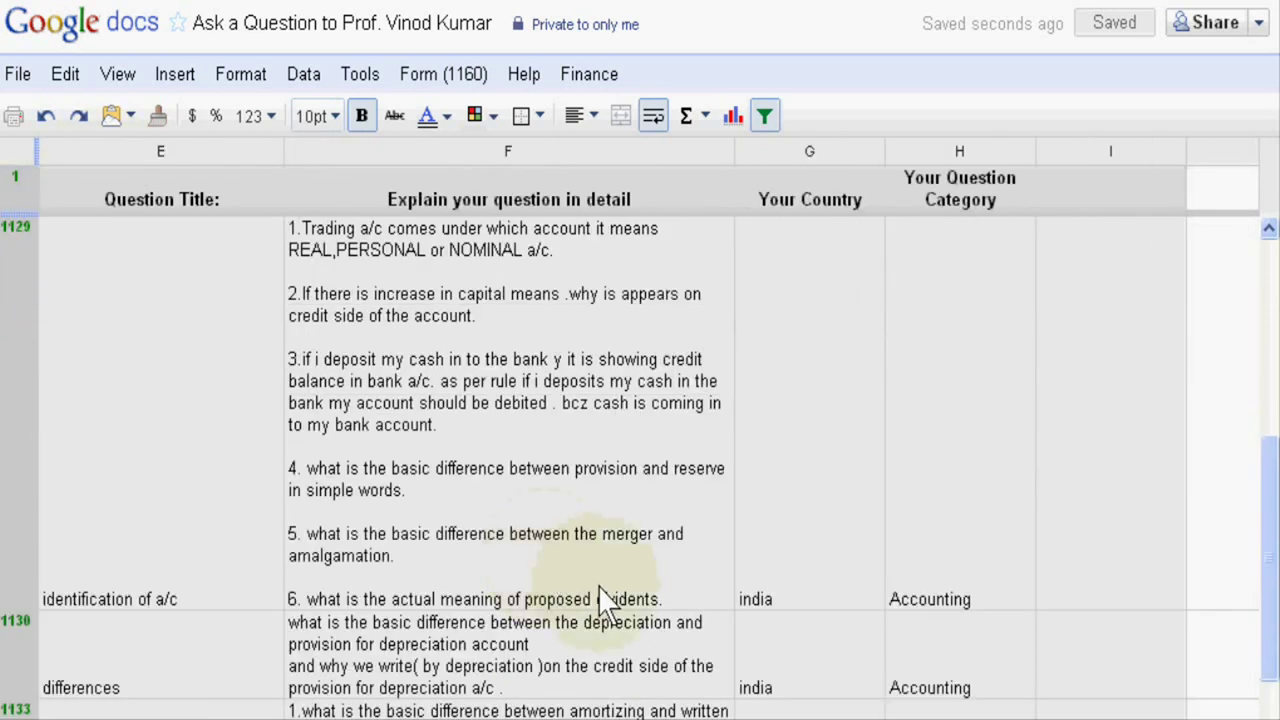
pyautogui.scroll(3, 600, 600)
pyautogui.scroll(1, 602, 601)
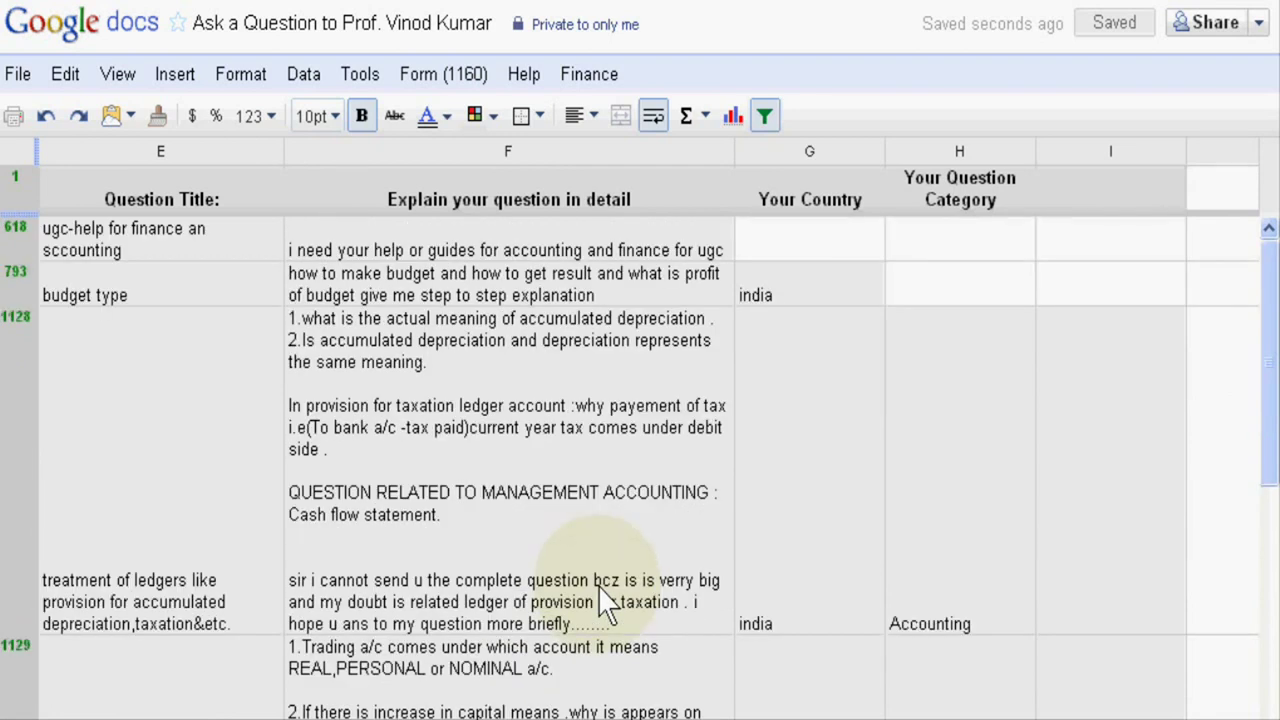
pyautogui.scroll(-1, 605, 600)
pyautogui.scroll(1, 605, 600)
pyautogui.scroll(-5, 605, 600)
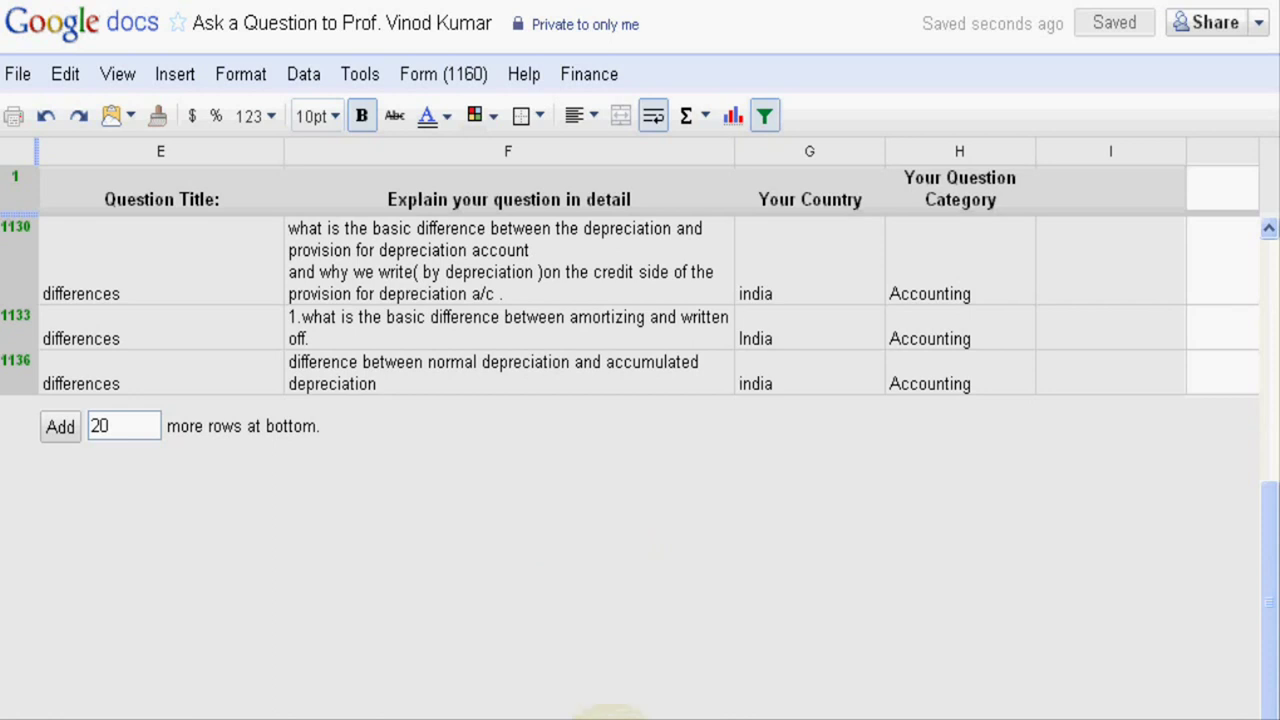
pyautogui.hscroll(-5, 243, 712)
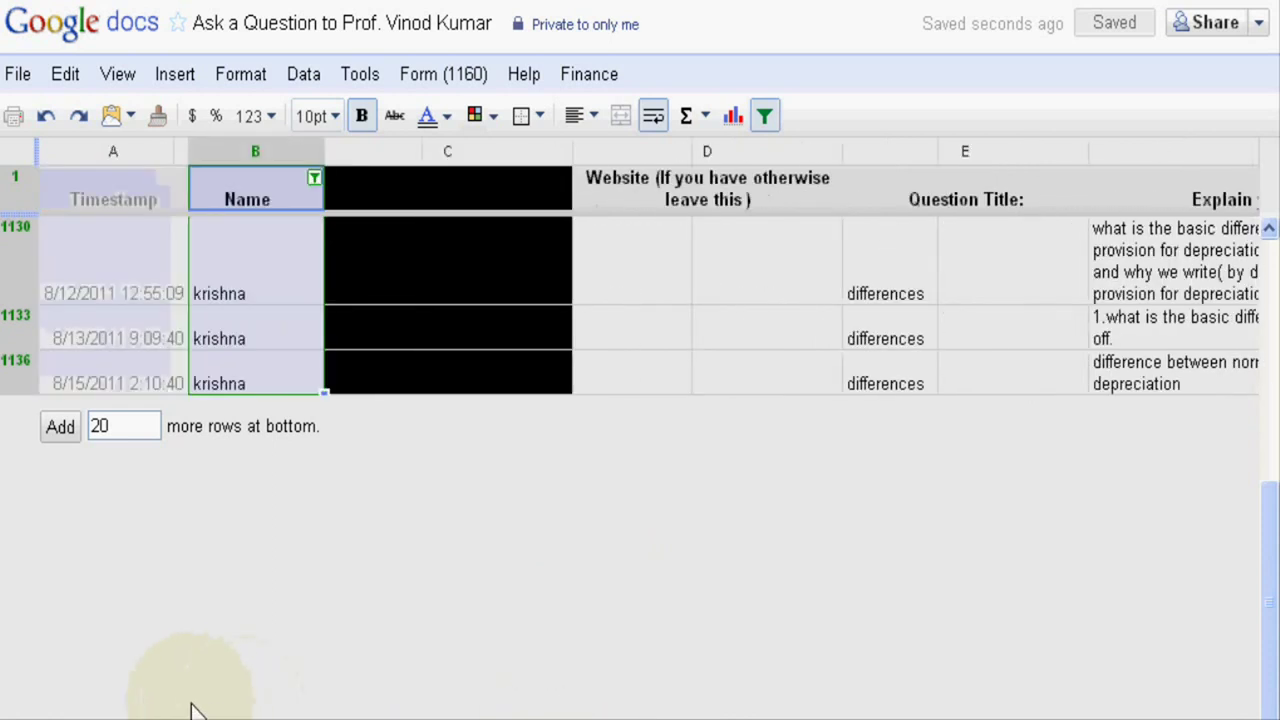
# Search the Name filter values and add a second submitter's rows to the filter.
pyautogui.click(314, 180)
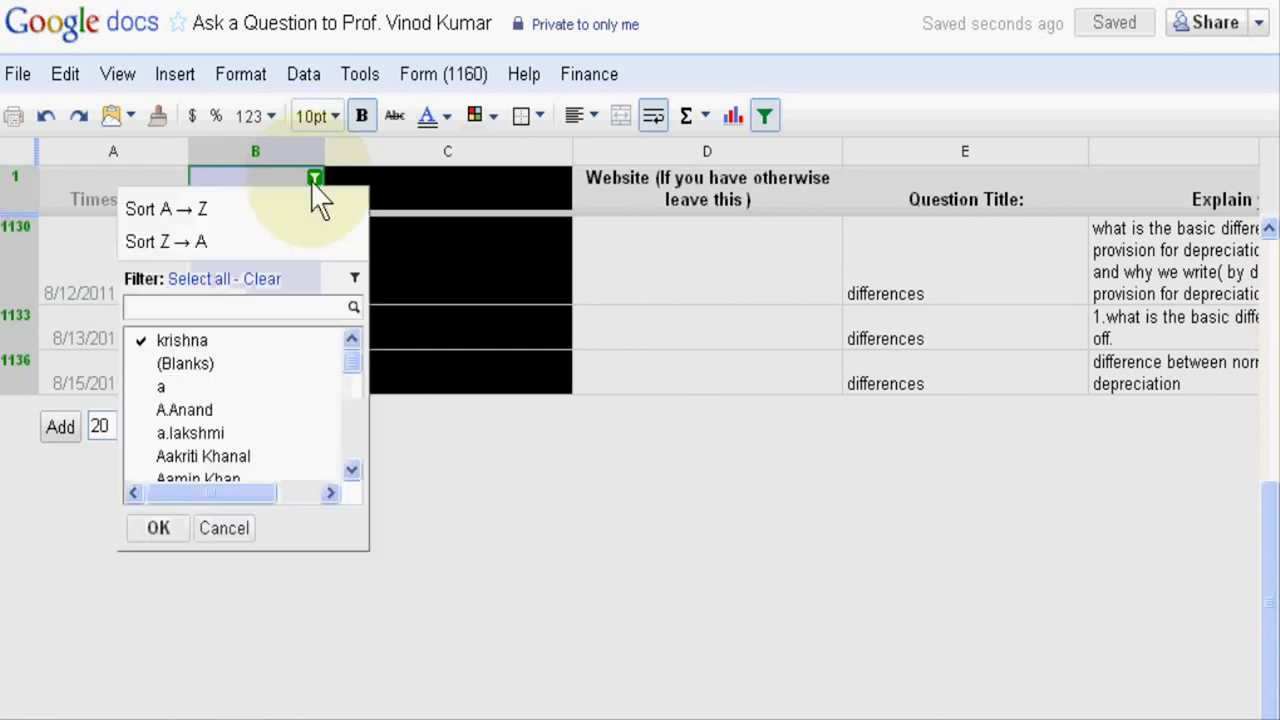
pyautogui.click(235, 310)
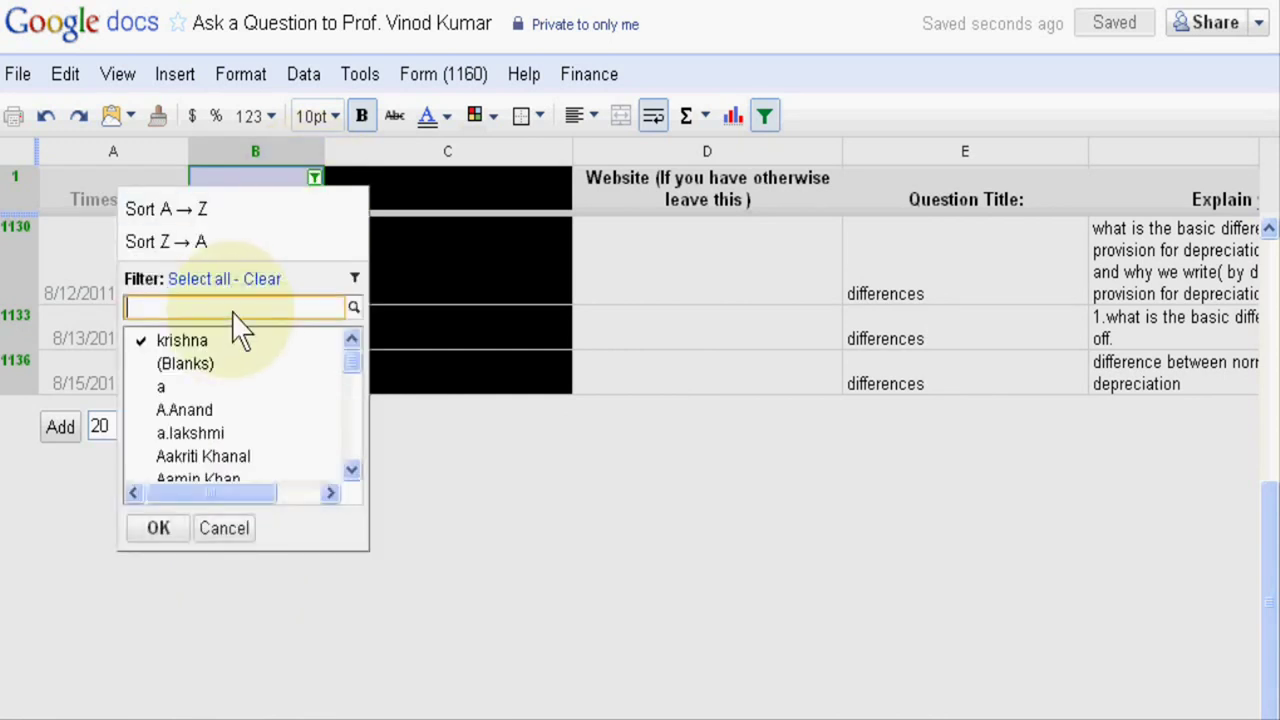
pyautogui.write('r')
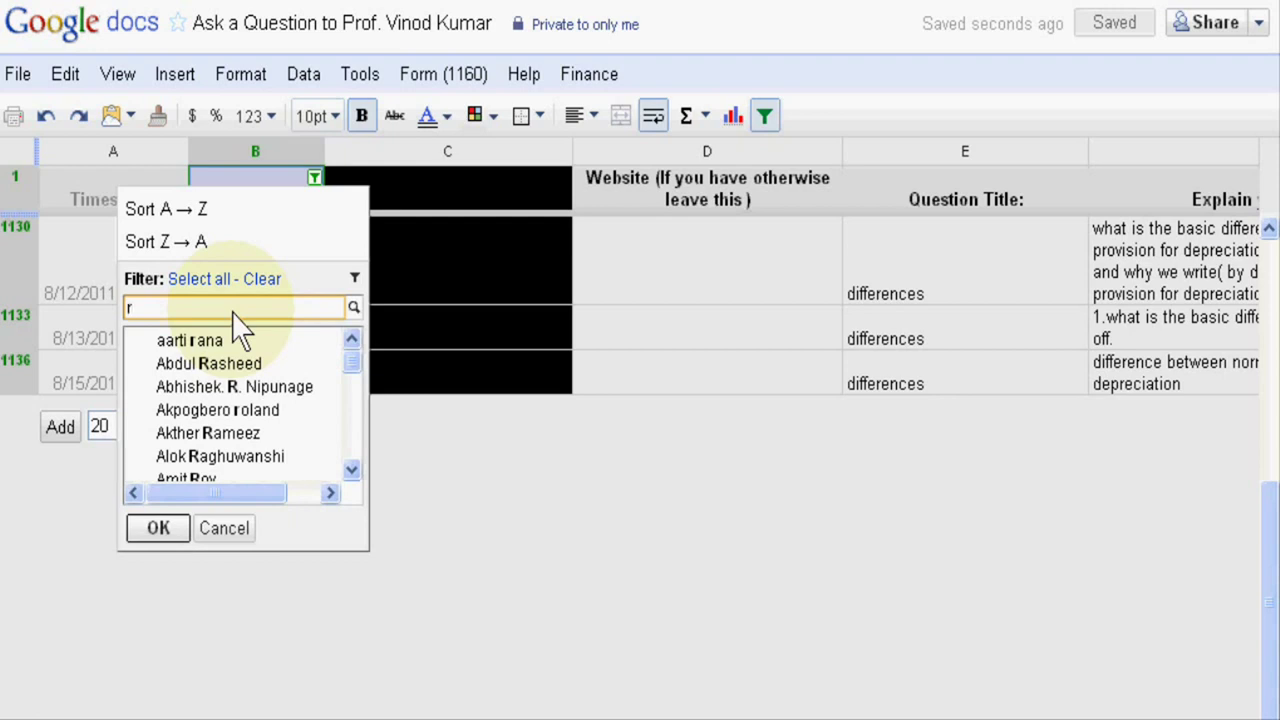
pyautogui.write('i')
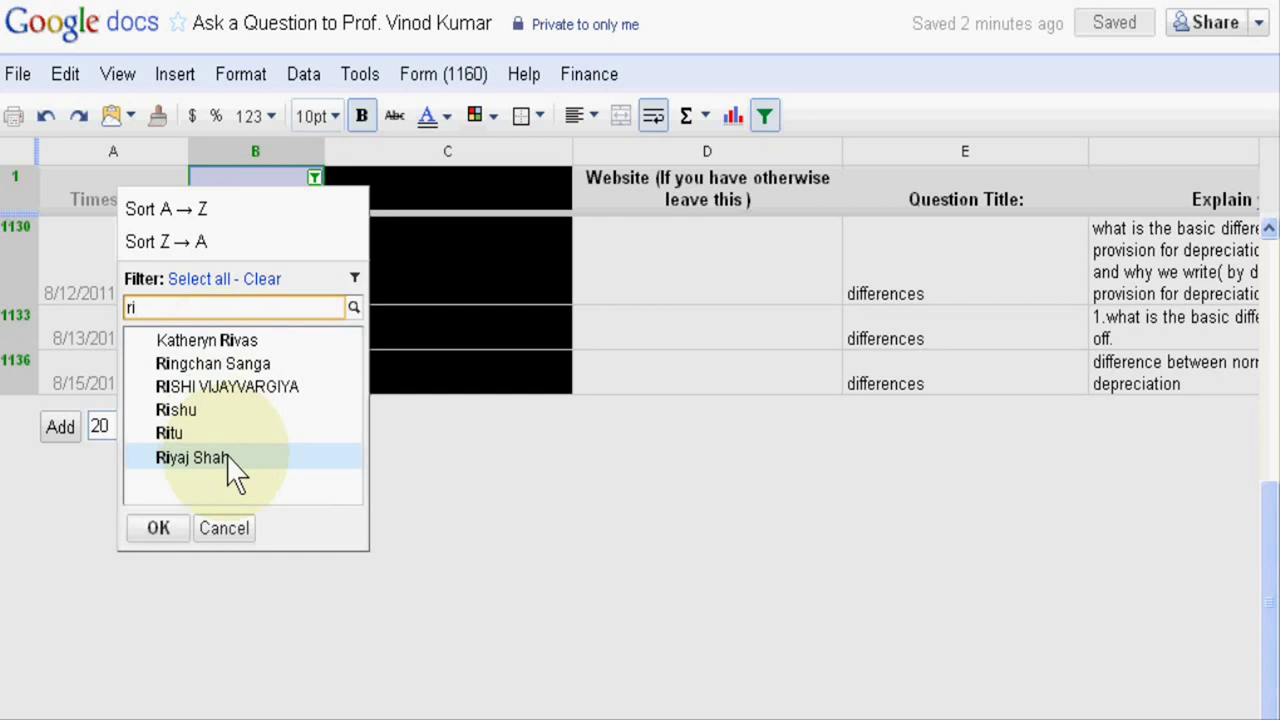
pyautogui.click(190, 458)
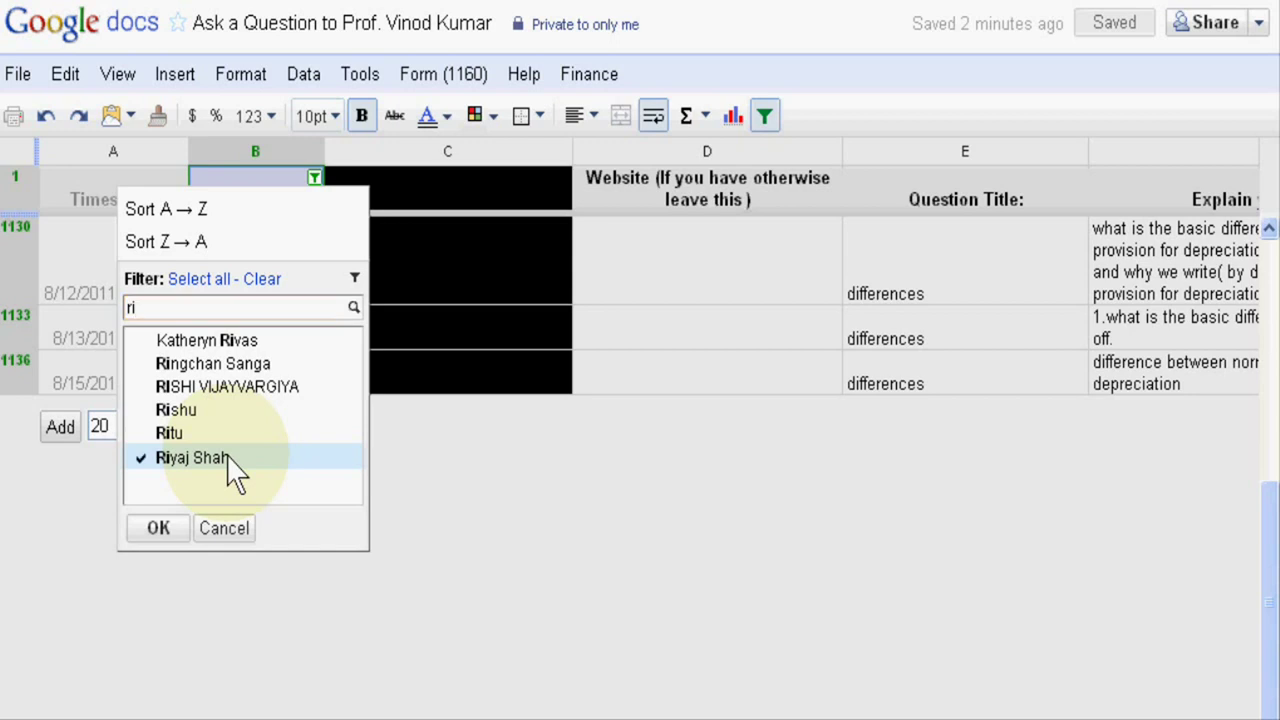
pyautogui.click(156, 532)
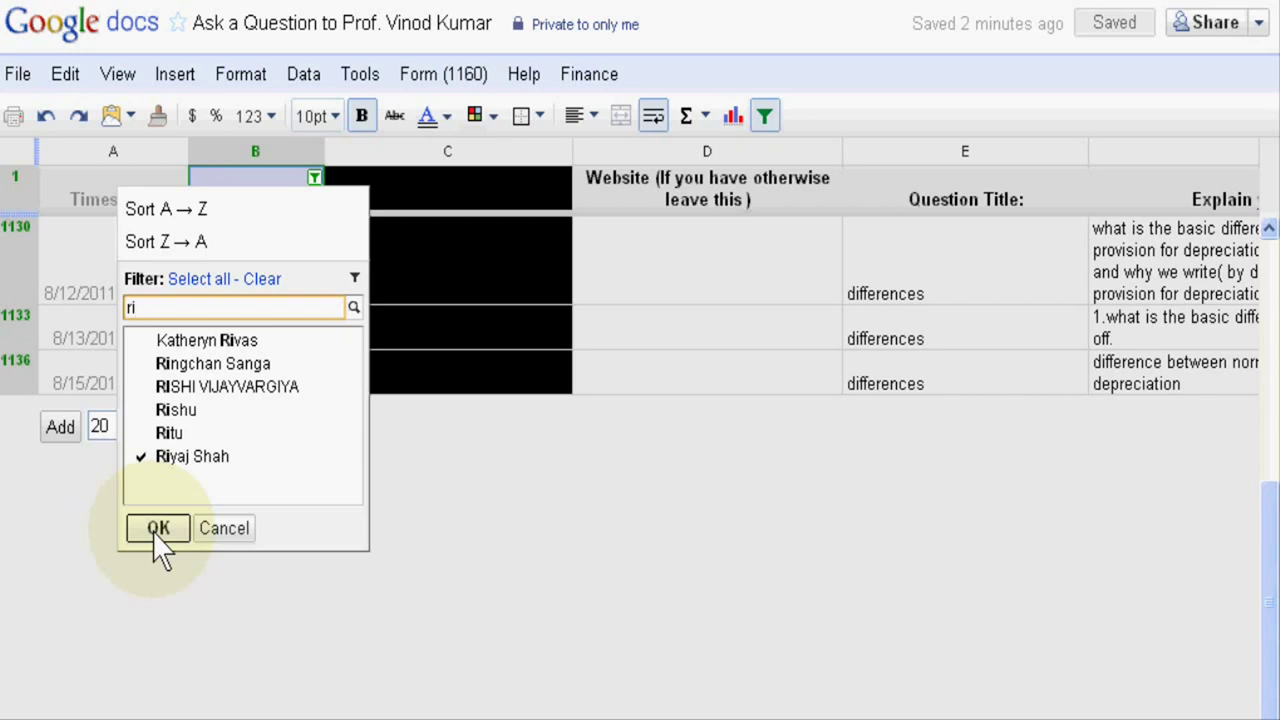
pyautogui.click(156, 532)
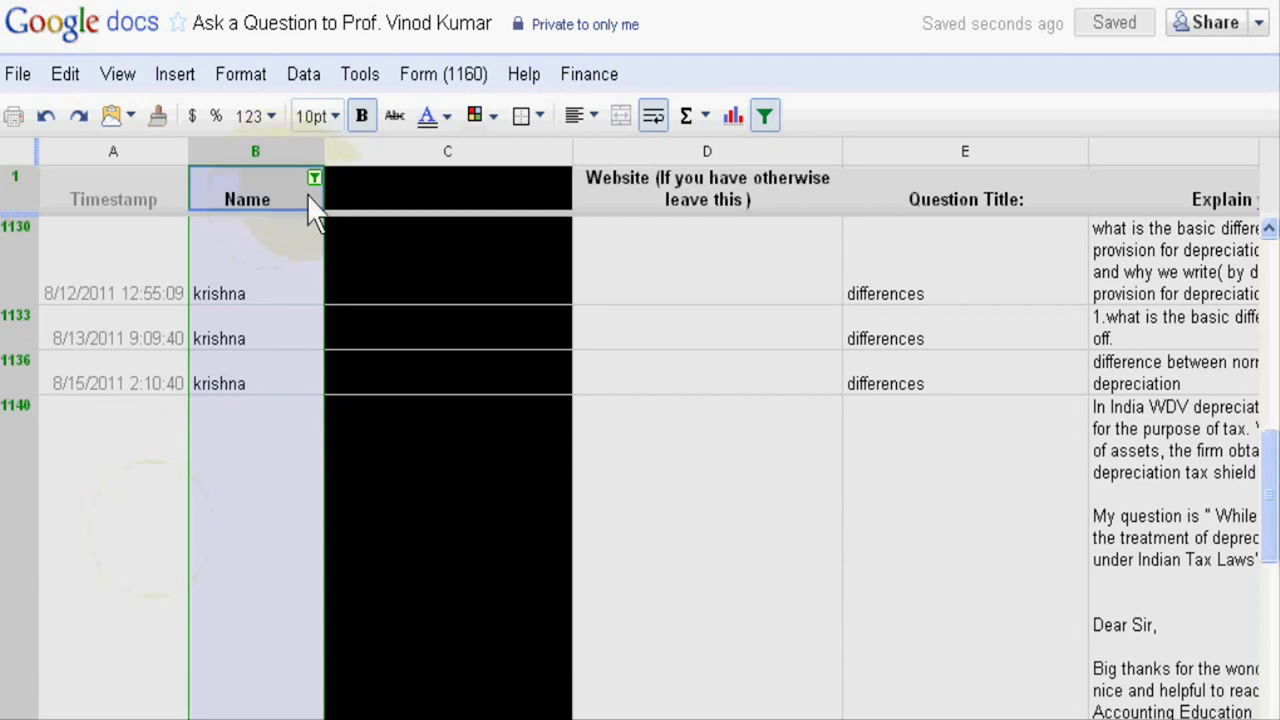
pyautogui.doubleClick(266, 512)
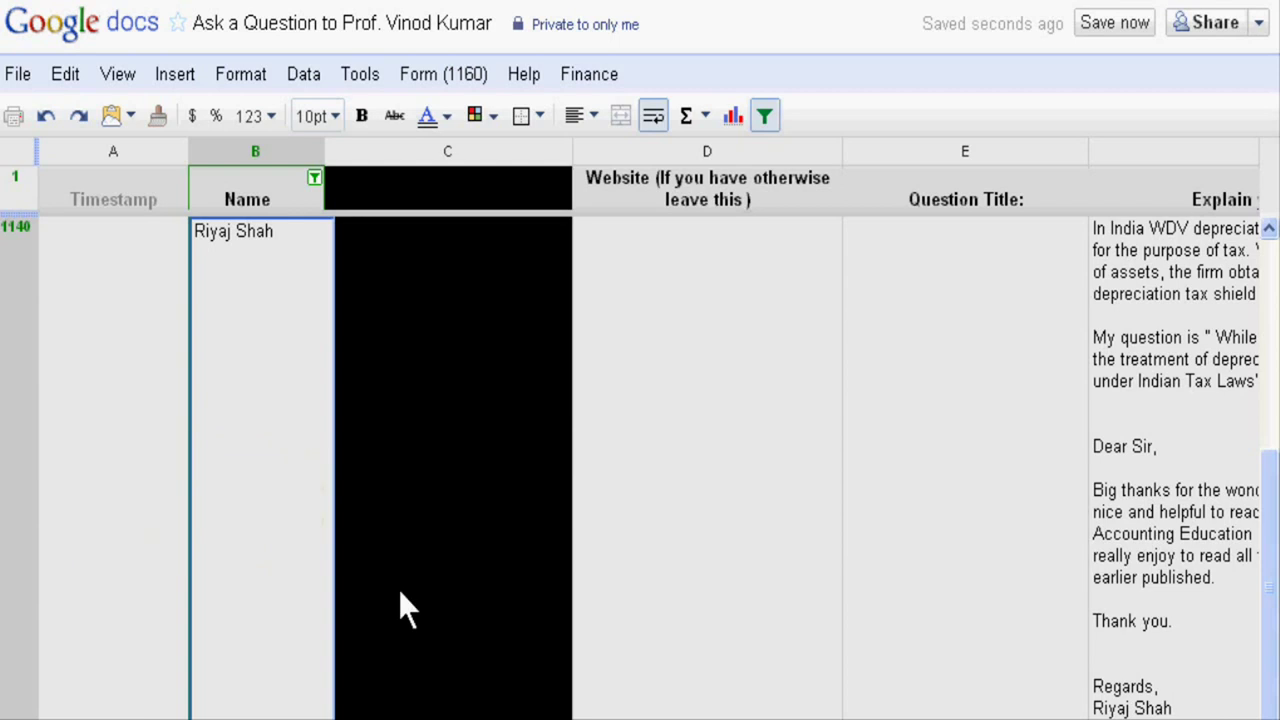
pyautogui.click(686, 532)
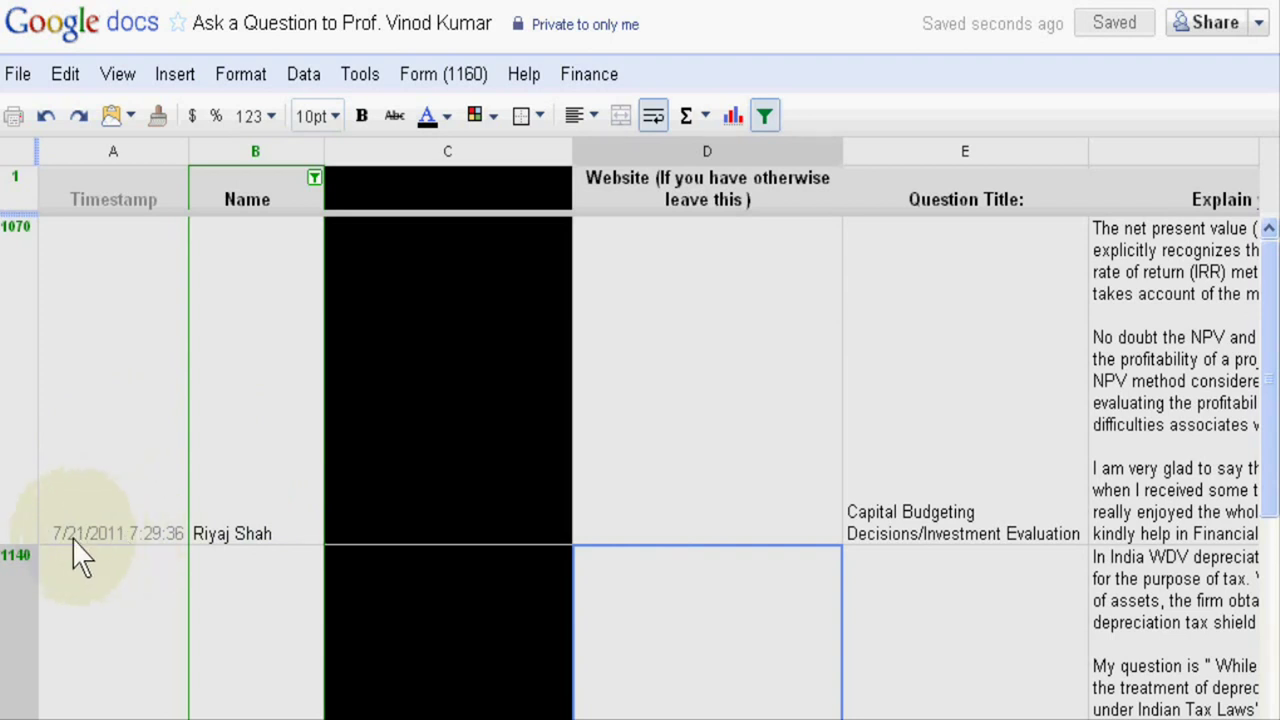
pyautogui.scroll(-1, 118, 558)
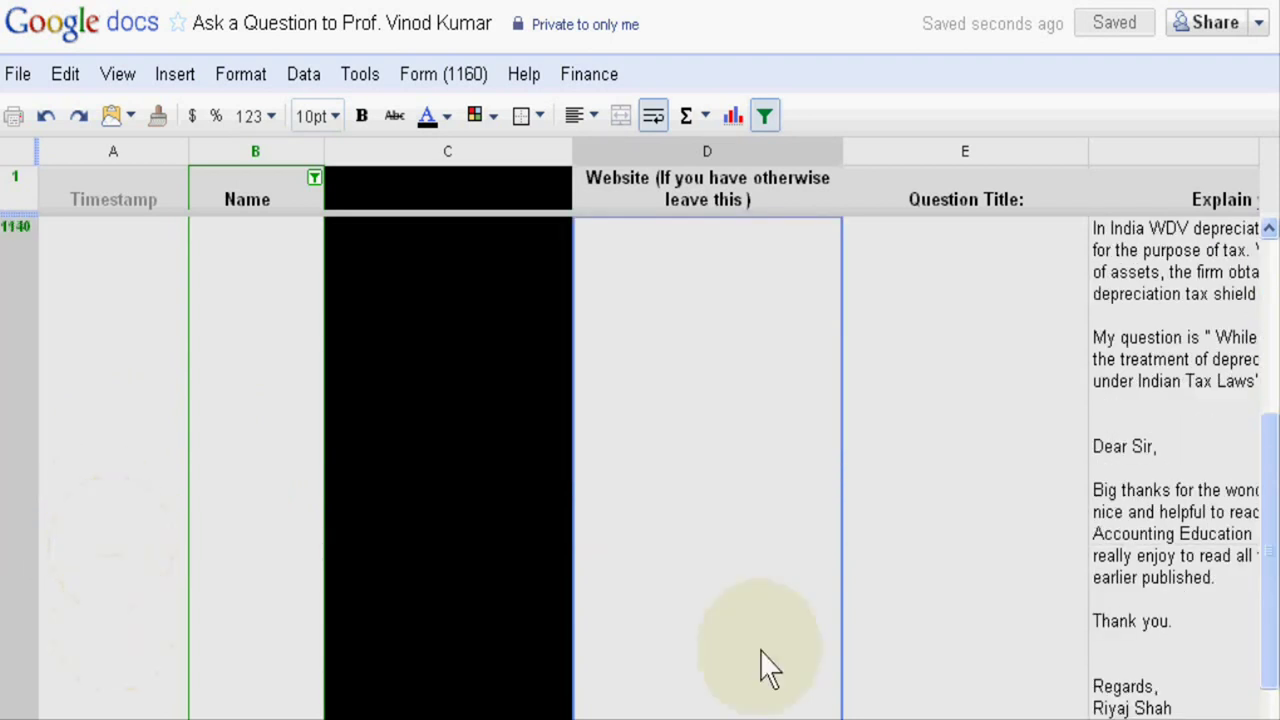
pyautogui.click(85, 708)
pyautogui.hotkey('ctrl', 'a')
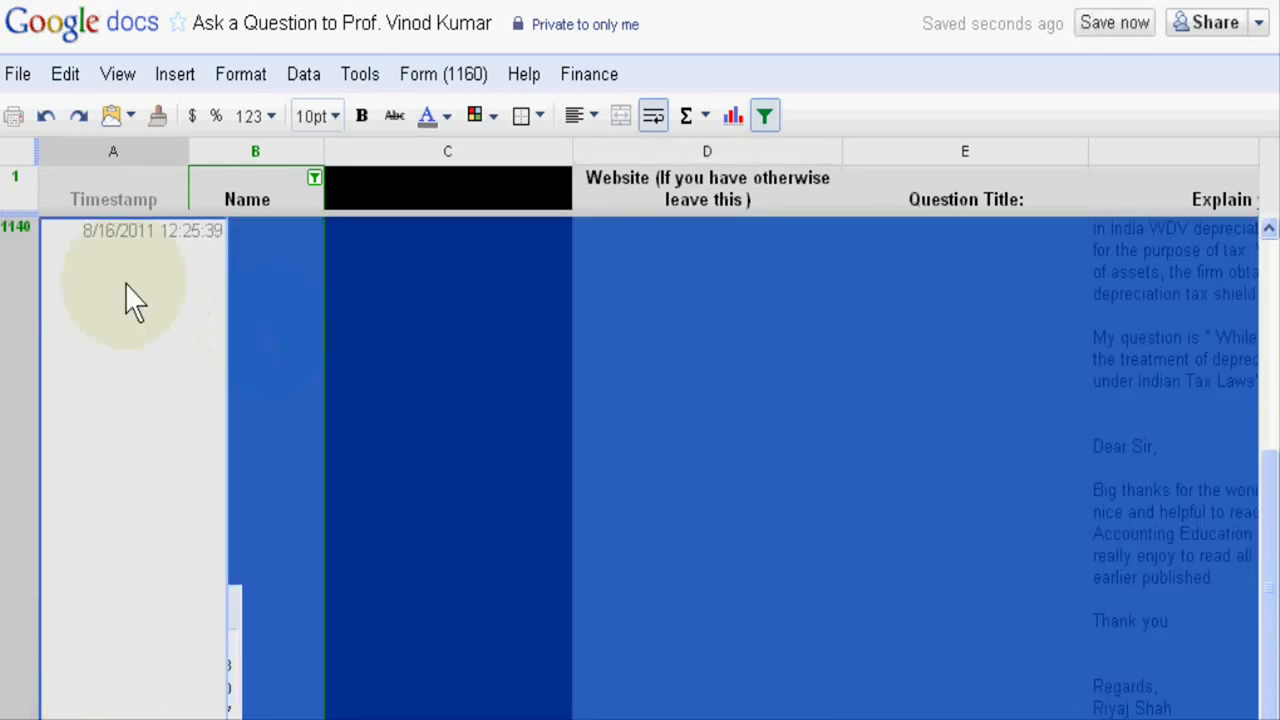
pyautogui.click(259, 284)
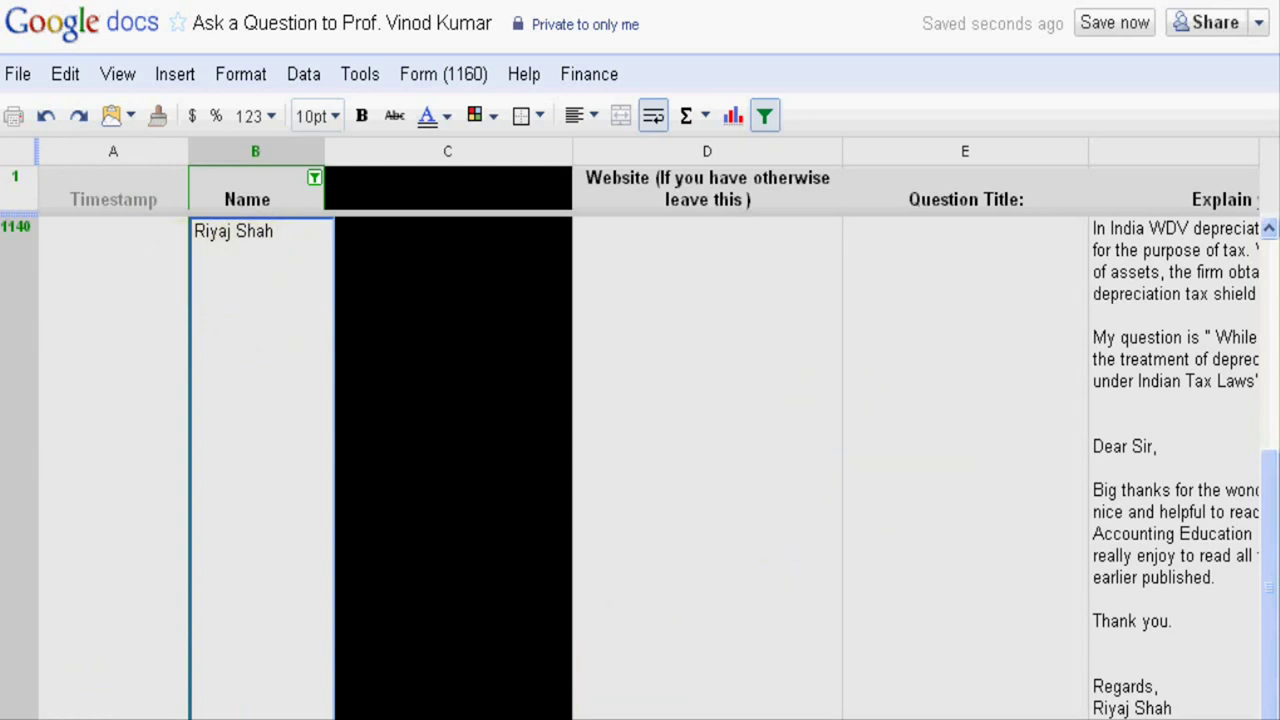
pyautogui.hscroll(10, 640, 450)
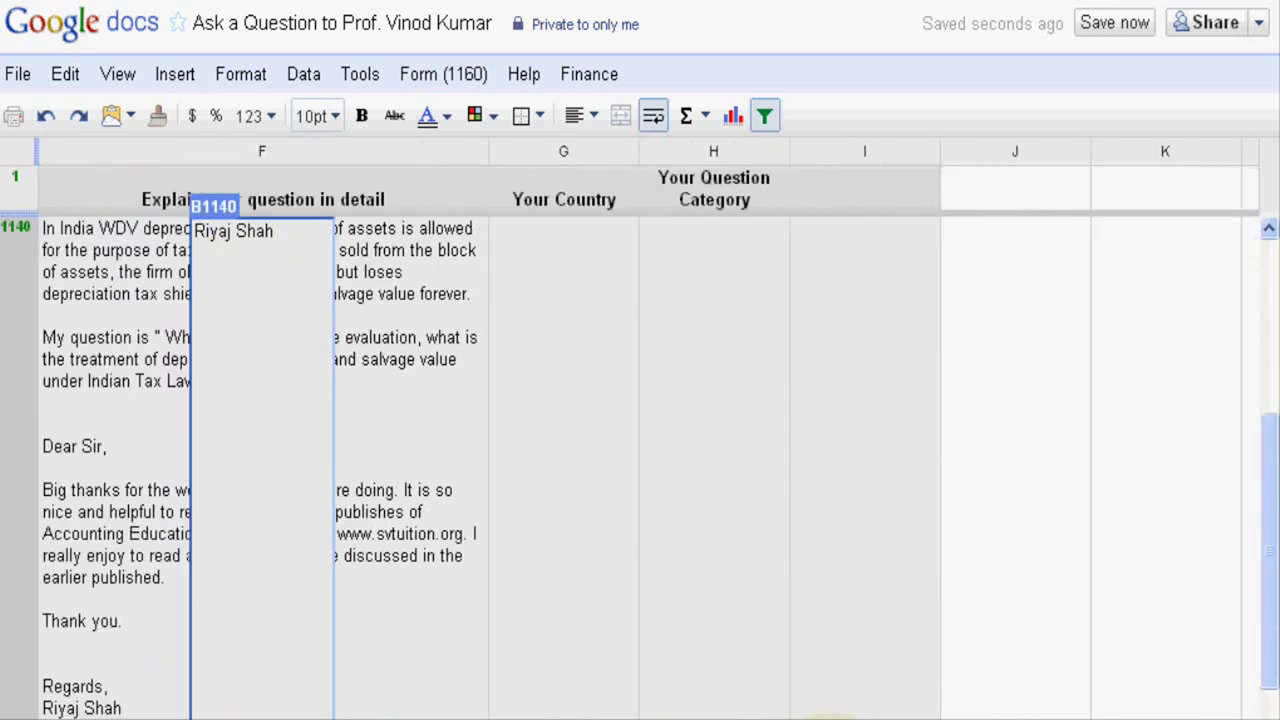
pyautogui.scroll(-2, 1266, 680)
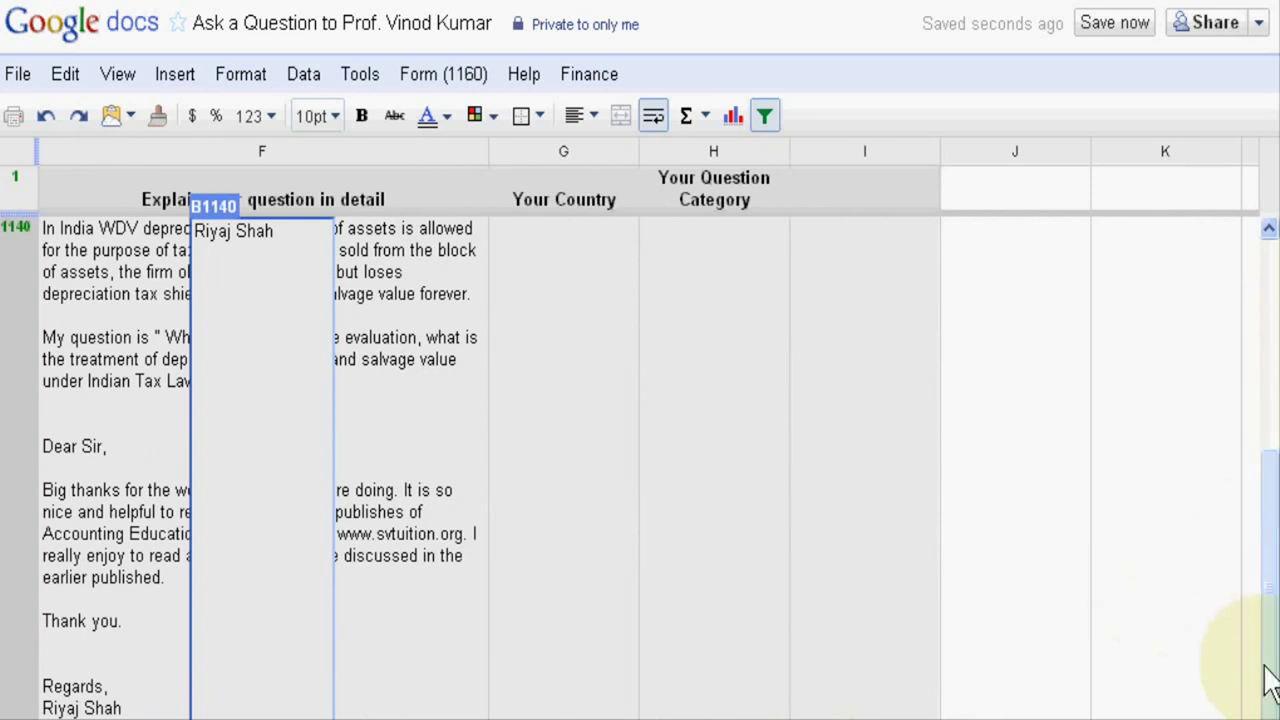
pyautogui.click(553, 648)
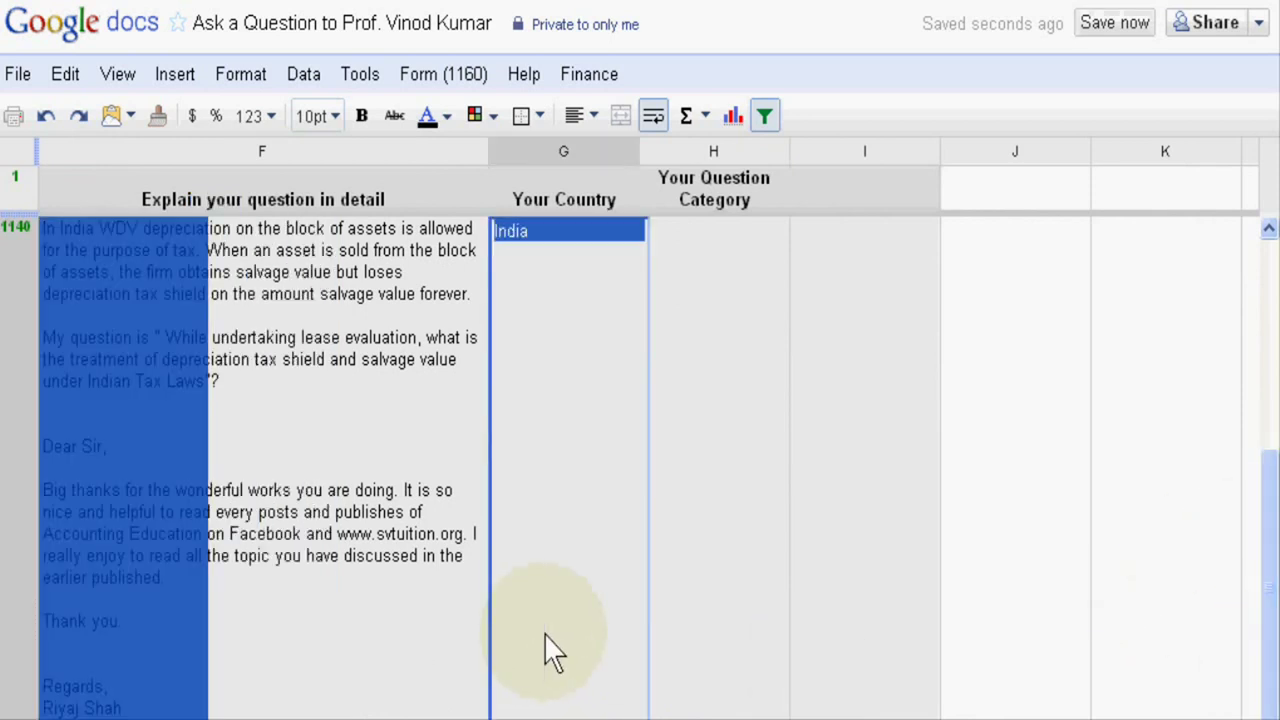
pyautogui.click(764, 490)
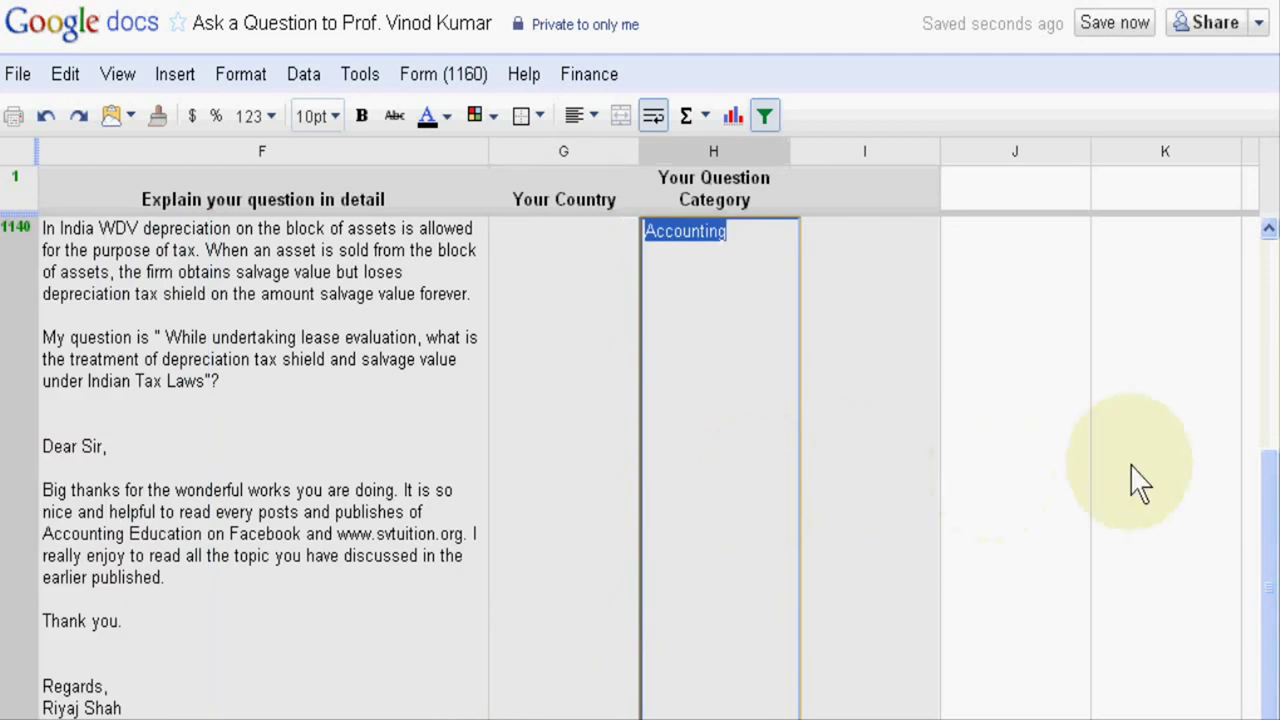
pyautogui.moveTo(1257, 514); pyautogui.dragTo(1257, 300)
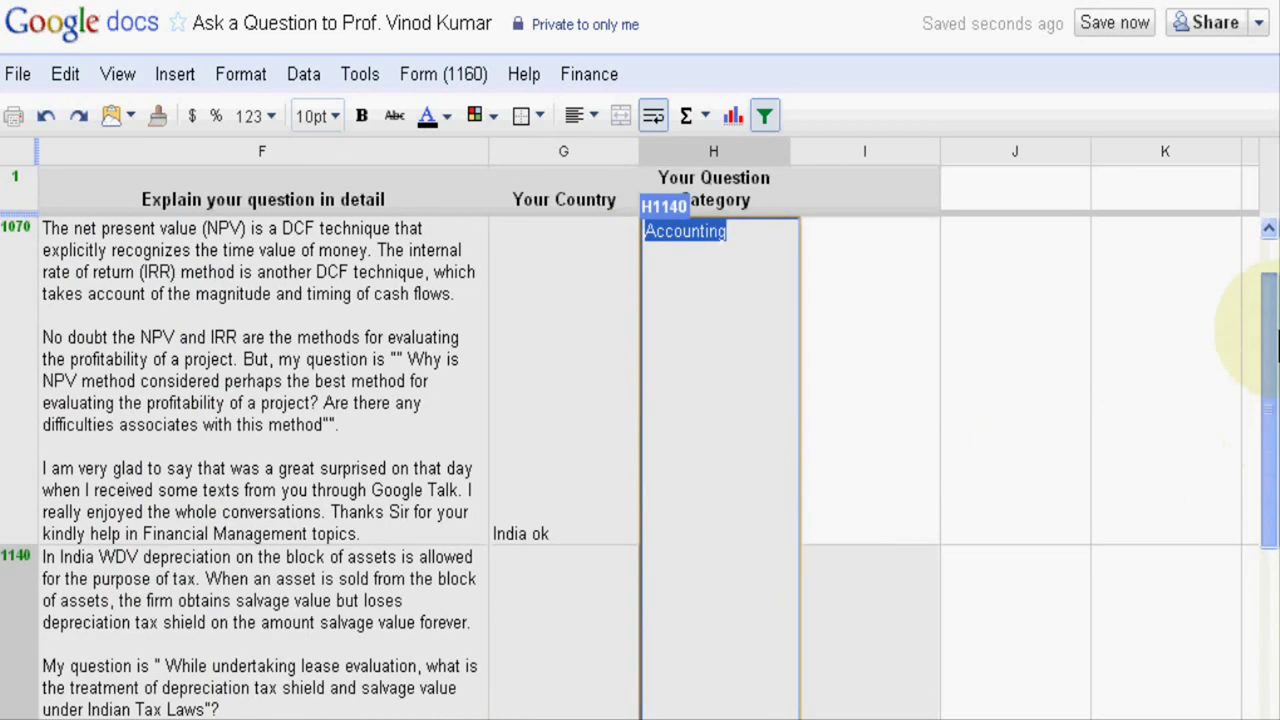
pyautogui.click(922, 376)
pyautogui.click(748, 363)
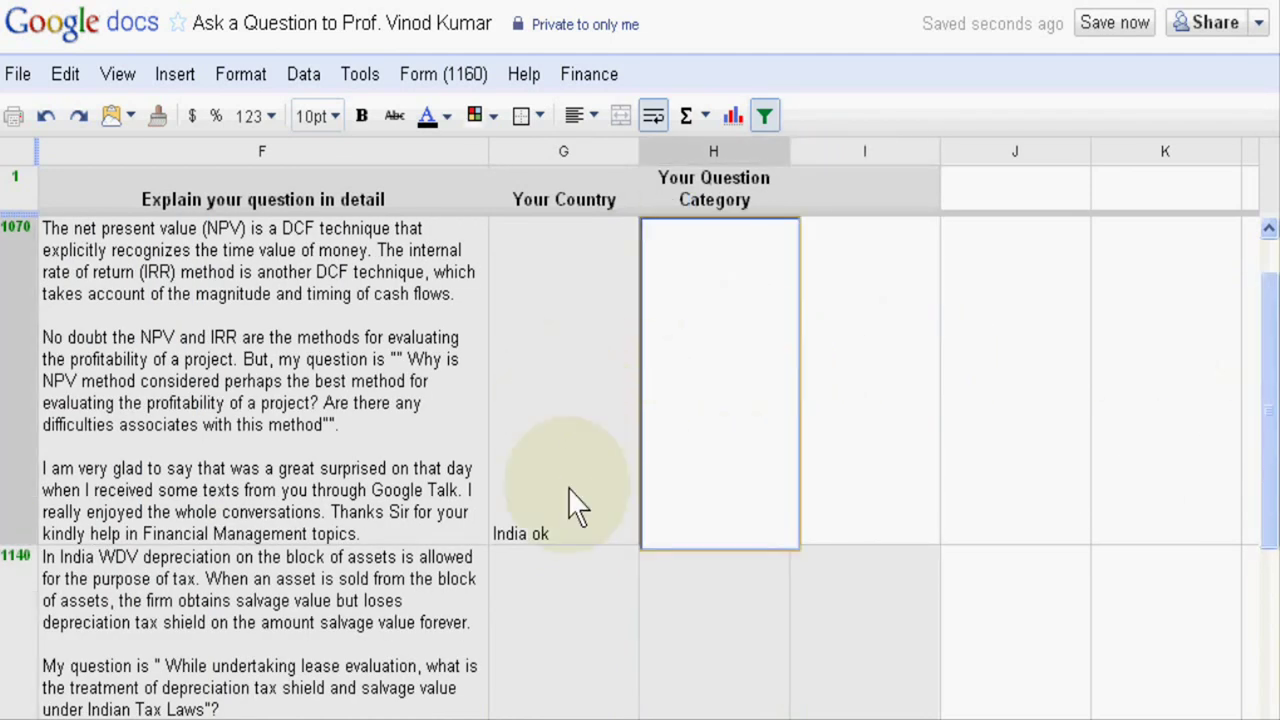
pyautogui.moveTo(578, 708); pyautogui.dragTo(90, 708)
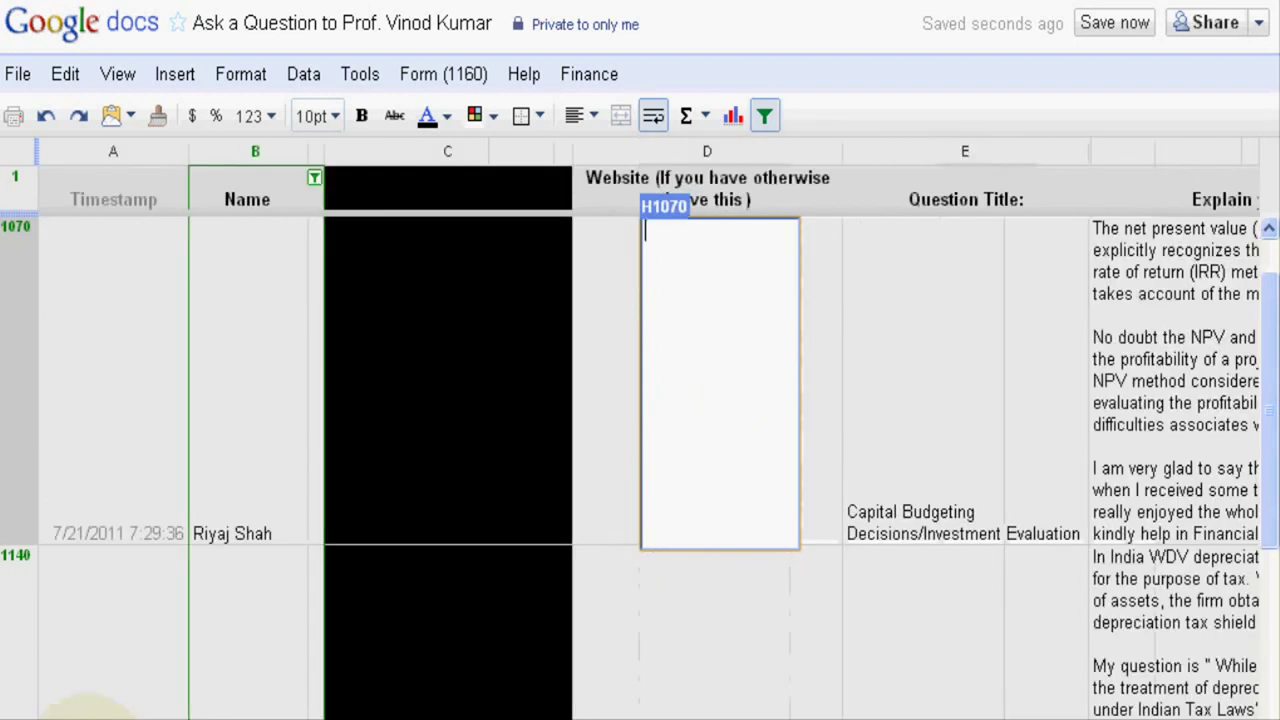
pyautogui.click(940, 388)
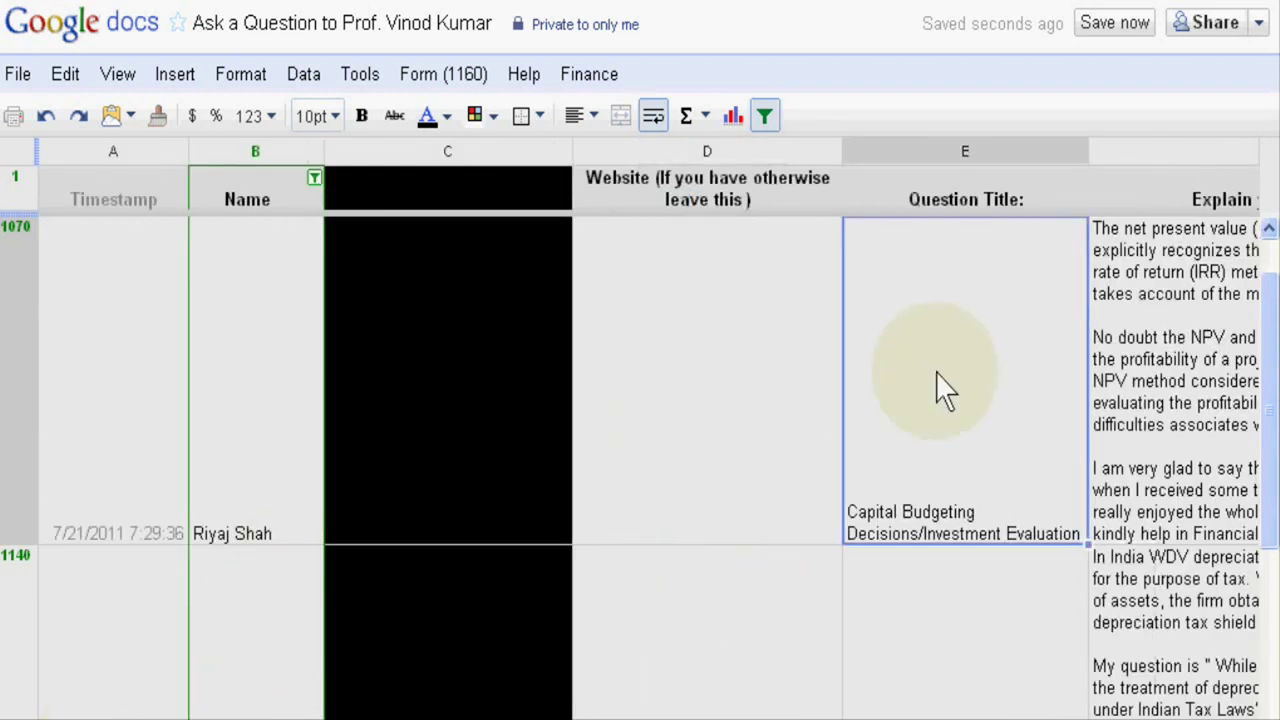